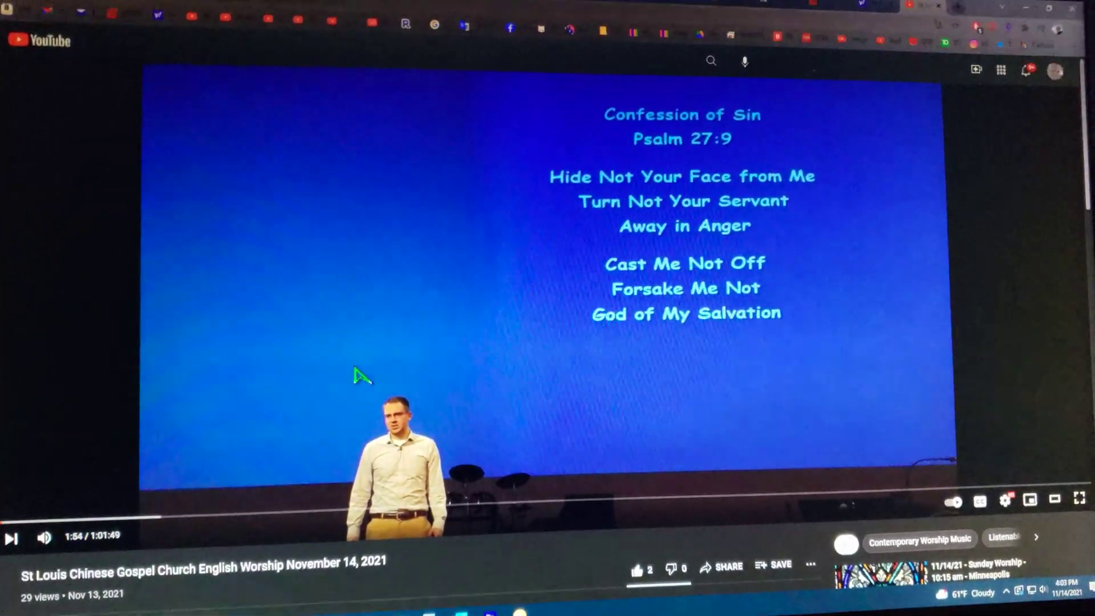
- Resume playback of the worship service video on YouTube
left_click(359, 377)
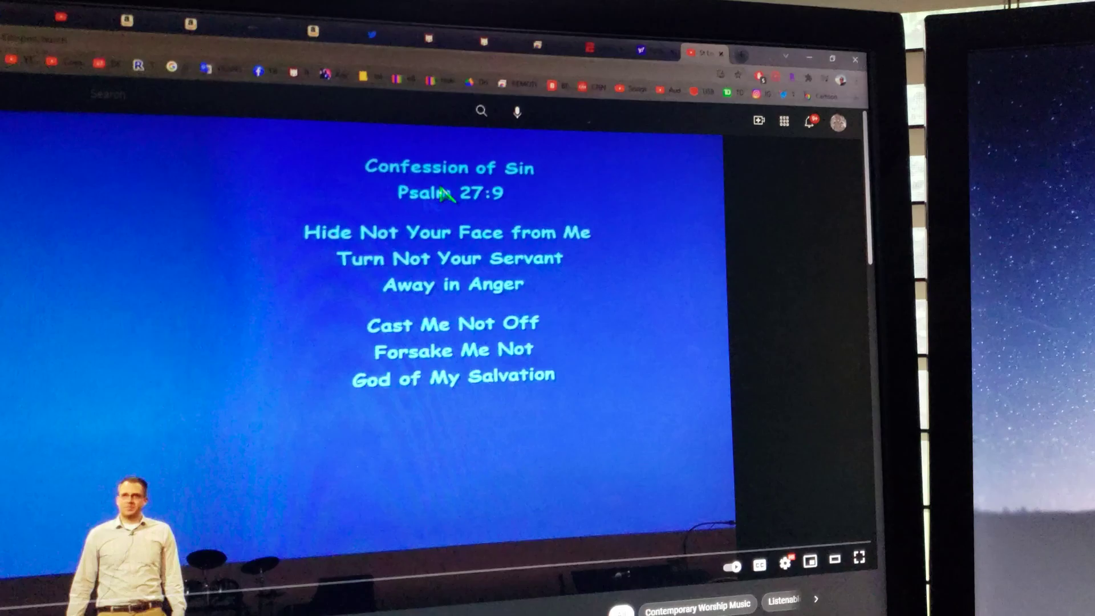
- Open a new tab and load the CNN homepage from the bookmarks bar
left_click(758, 40)
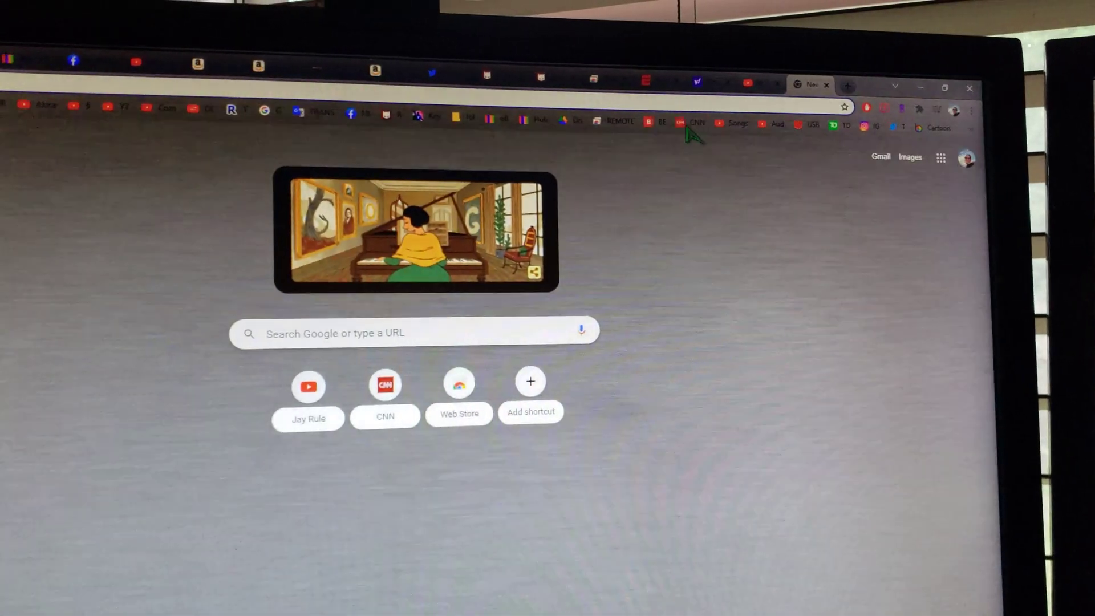
left_click(691, 124)
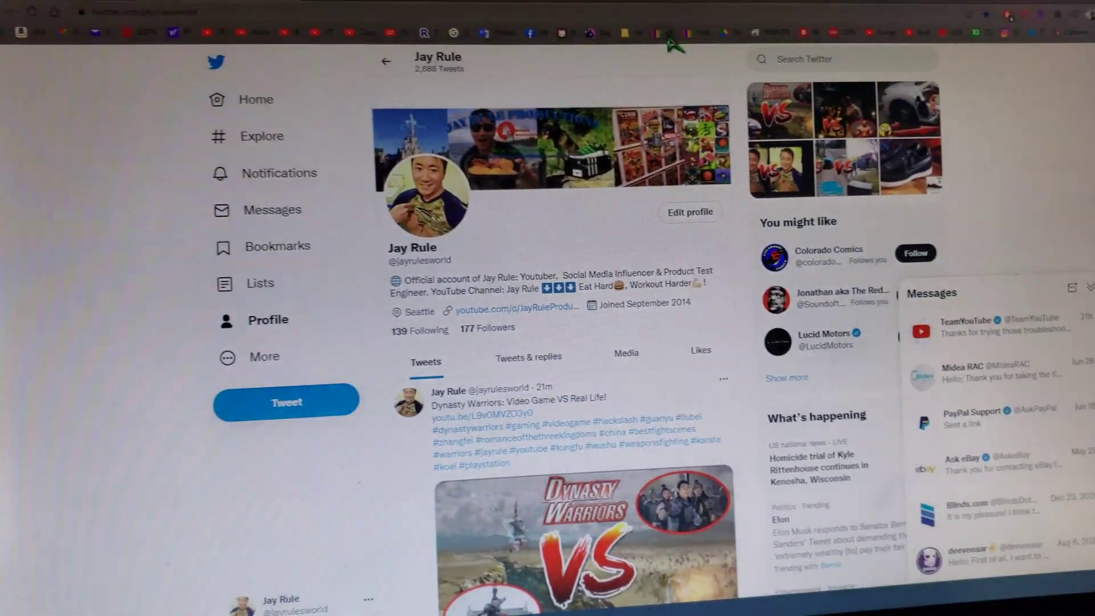
left_click(675, 29)
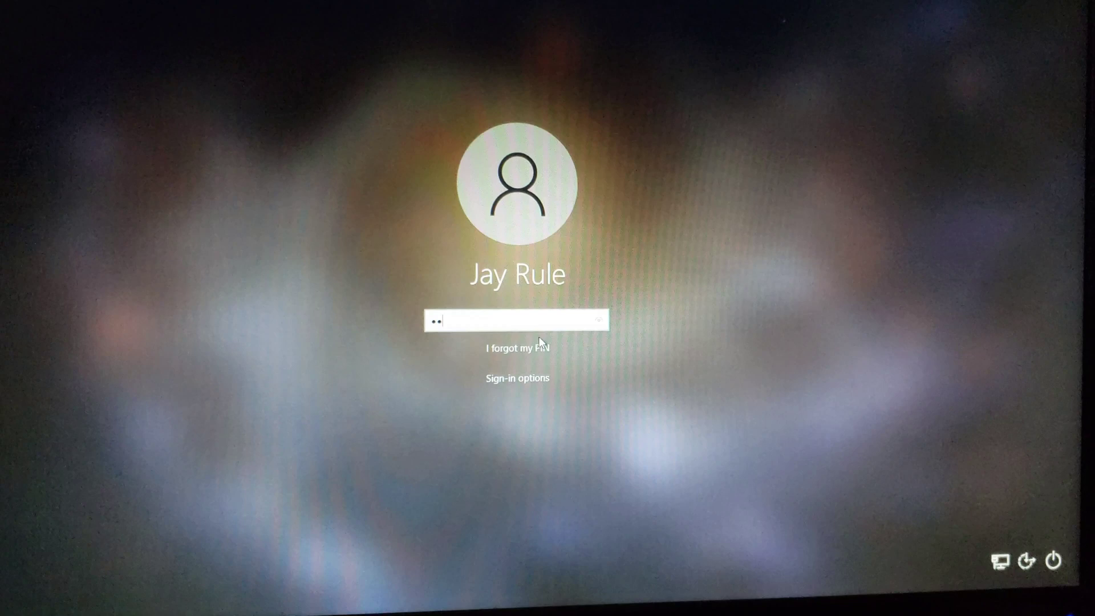
type("**")
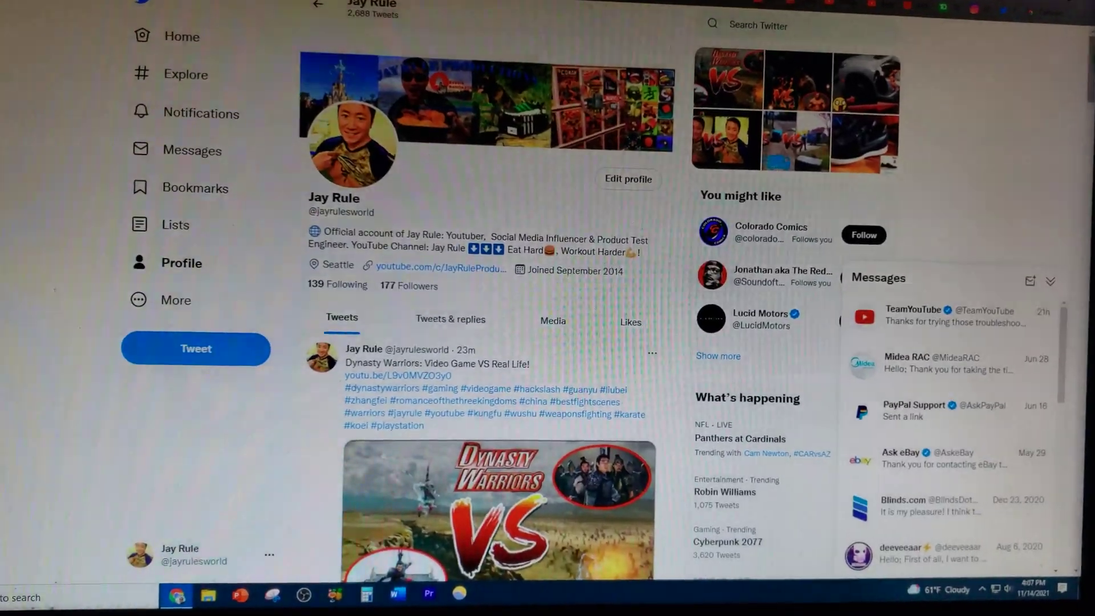
- Open a new blank tab from the Twitter window
left_click(703, 34)
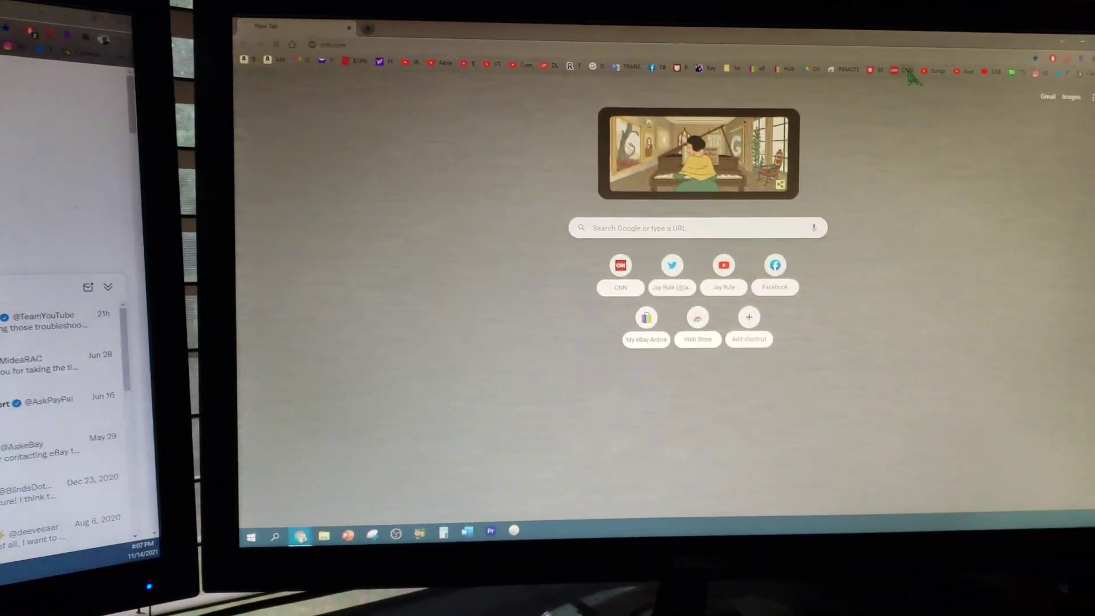
- Load the CNN homepage via bookmark in the new tab on the second monitor
left_click(851, 76)
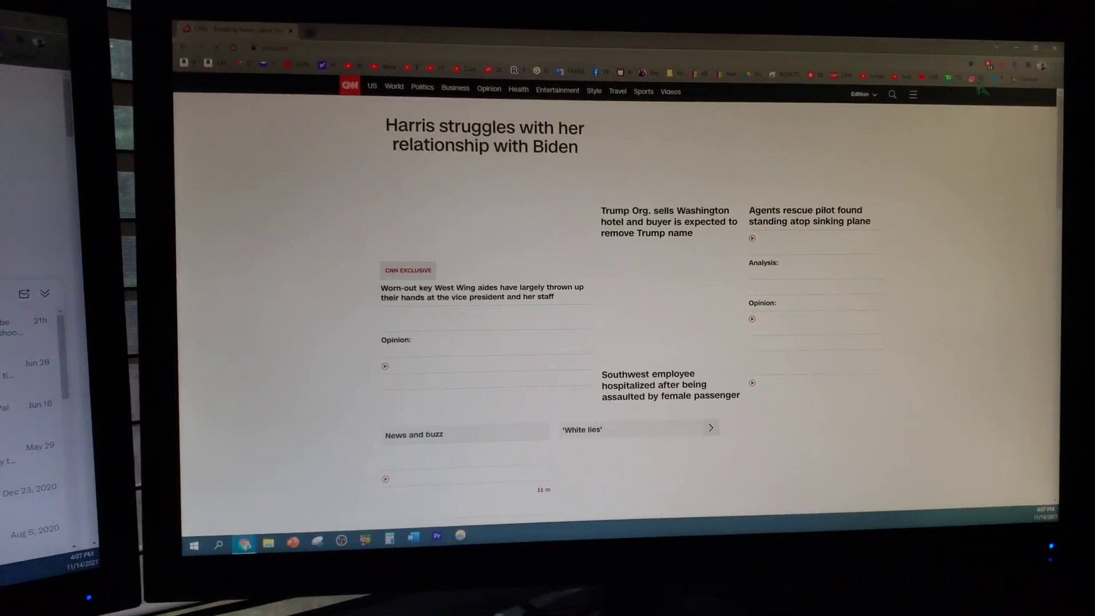